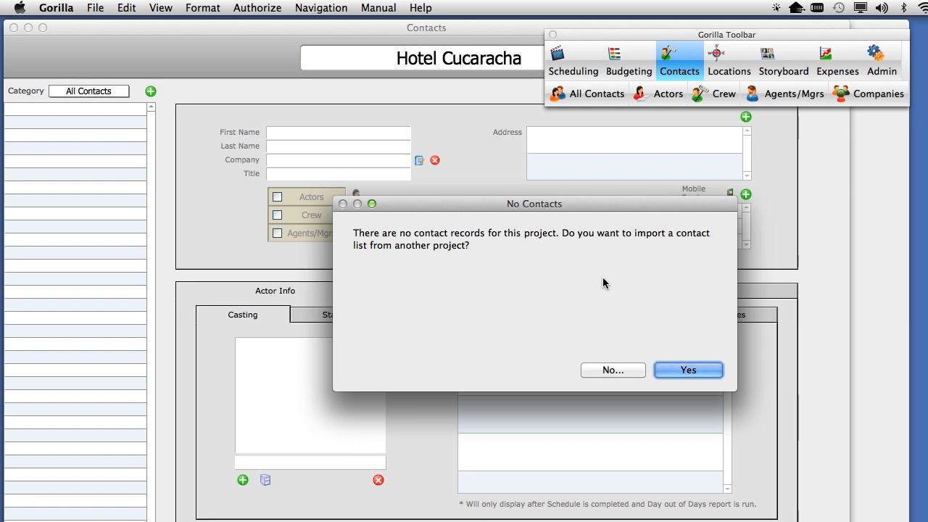
Decline importing contacts from another project and close the About Contact Manager notes.
click(612, 370)
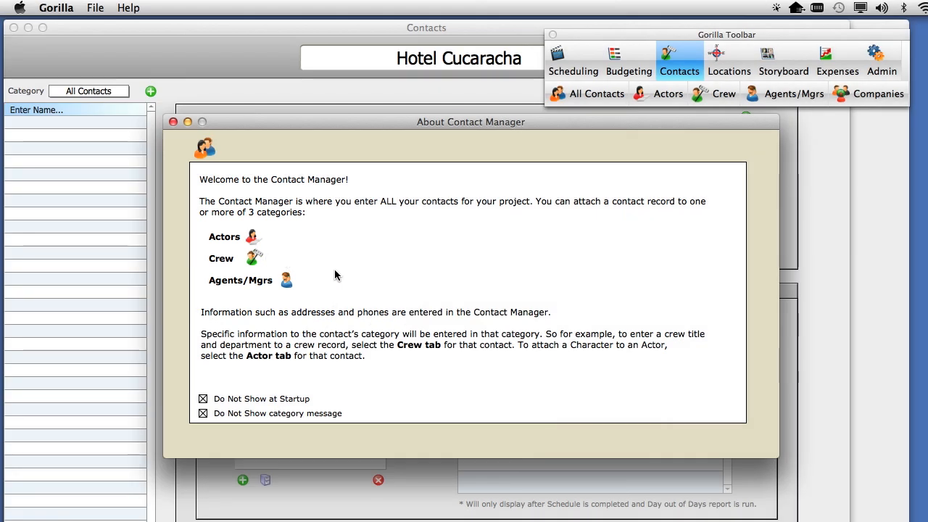
click(173, 122)
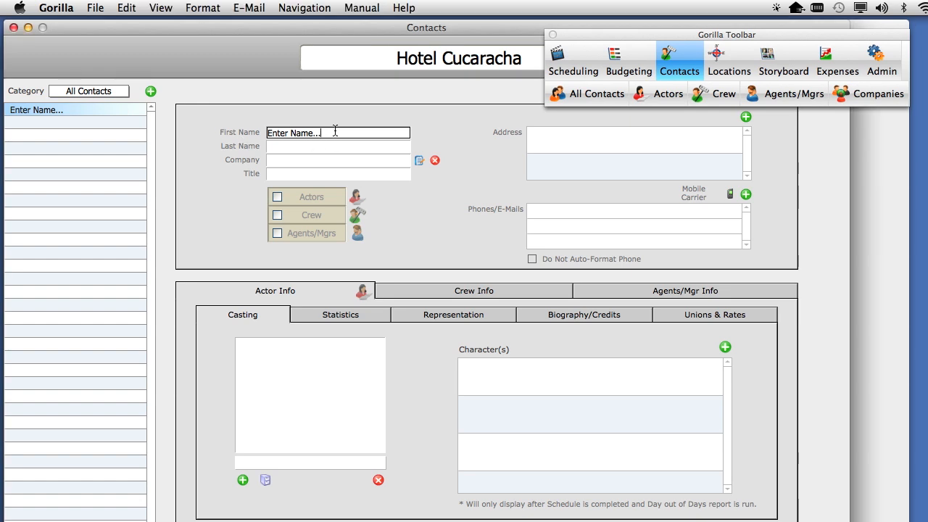
Replace the 'Enter Name...' placeholder with the contact's first name, add the last name, and commit.
drag(335, 129, 267, 132)
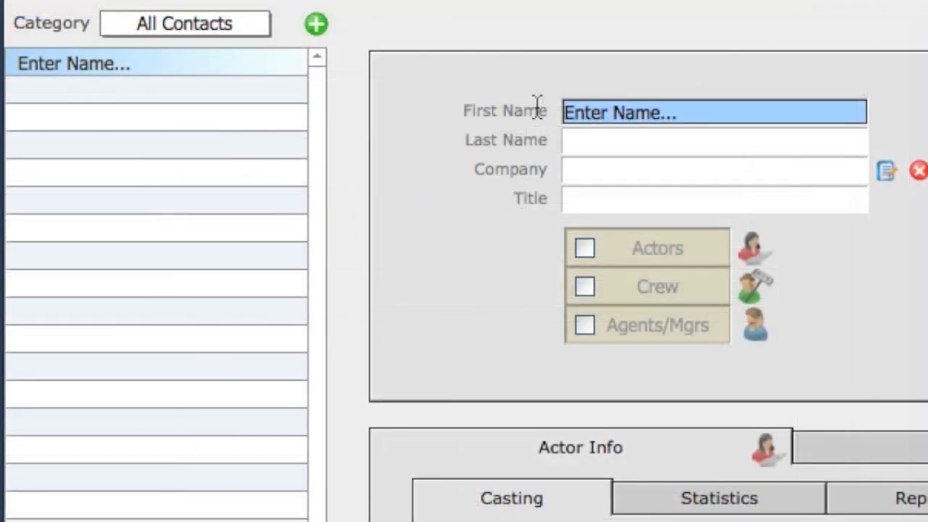
text(Jo)
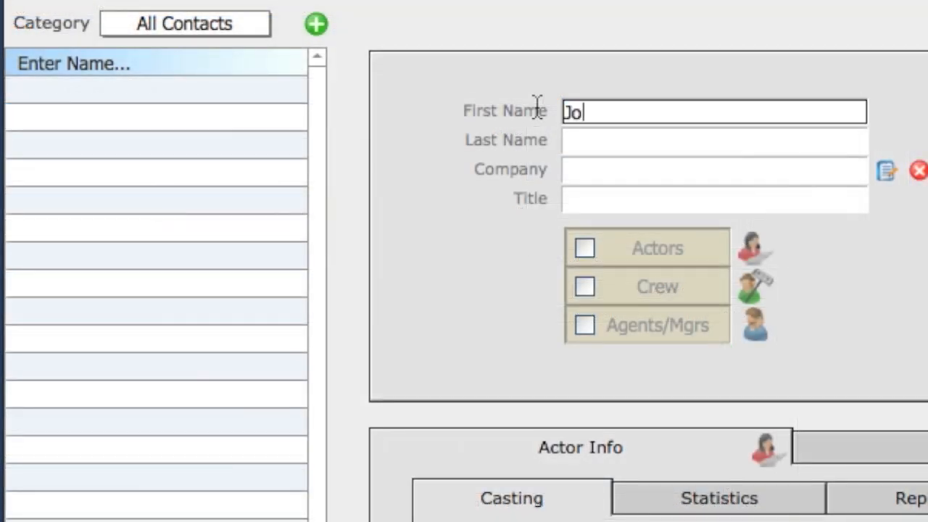
text(hn)
key(Tab)
text(Smith)
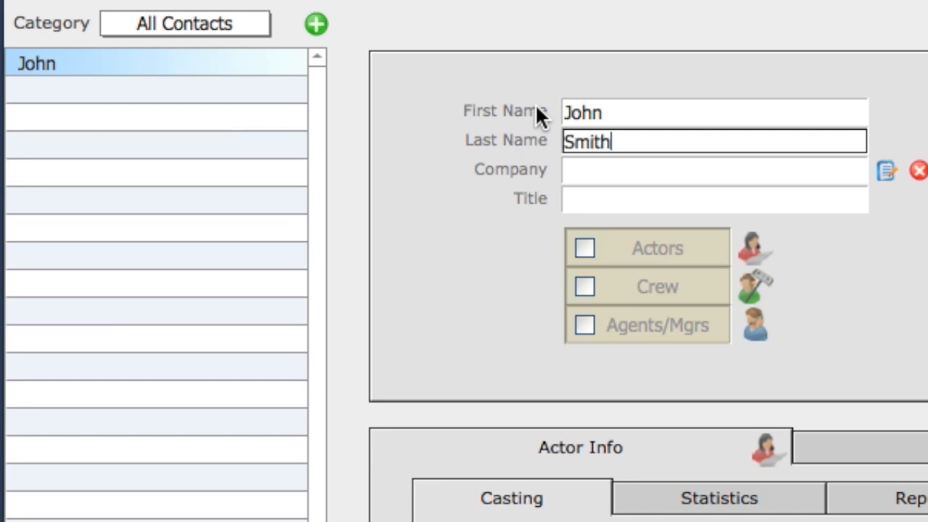
click(760, 78)
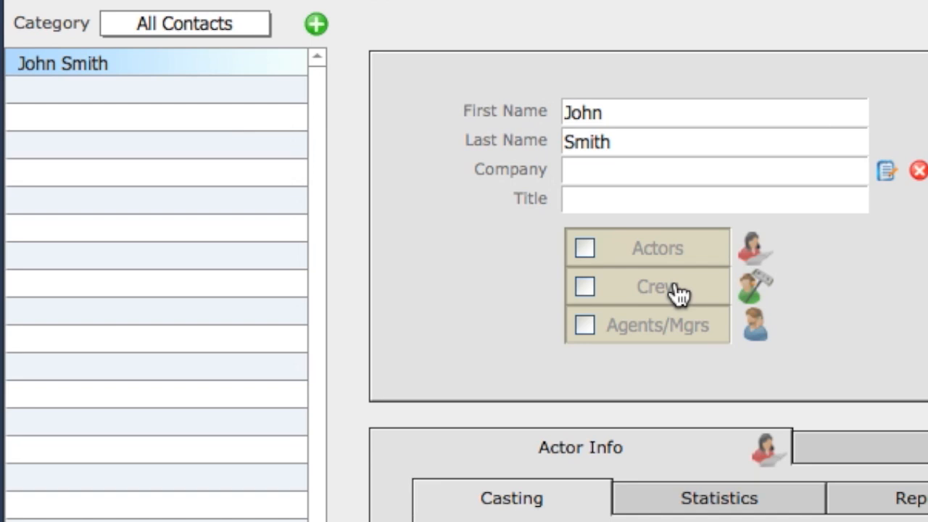
Mark the contact as Crew and set its default crew title to Director.
click(676, 291)
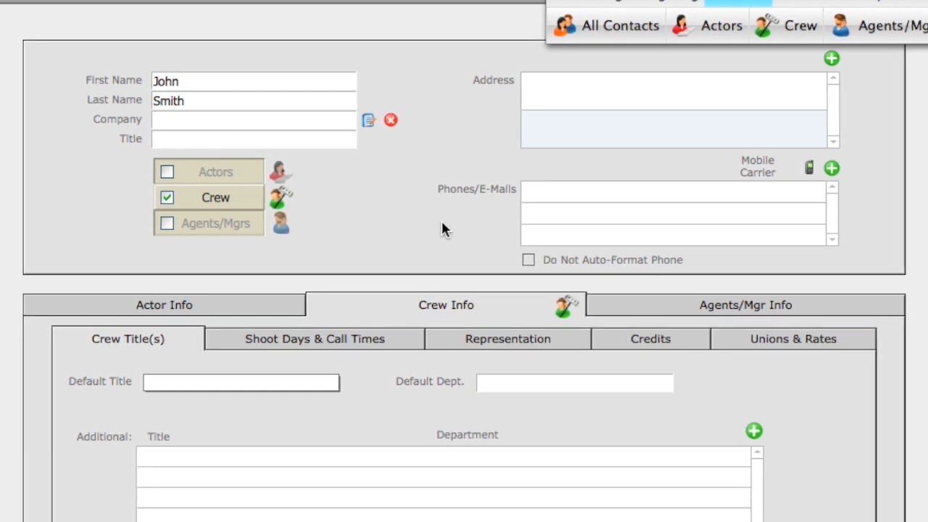
click(254, 382)
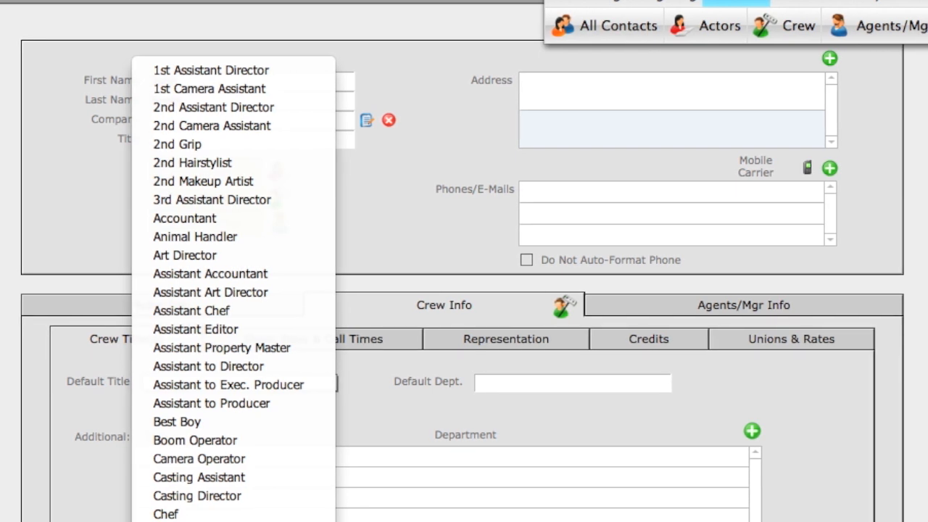
click(187, 520)
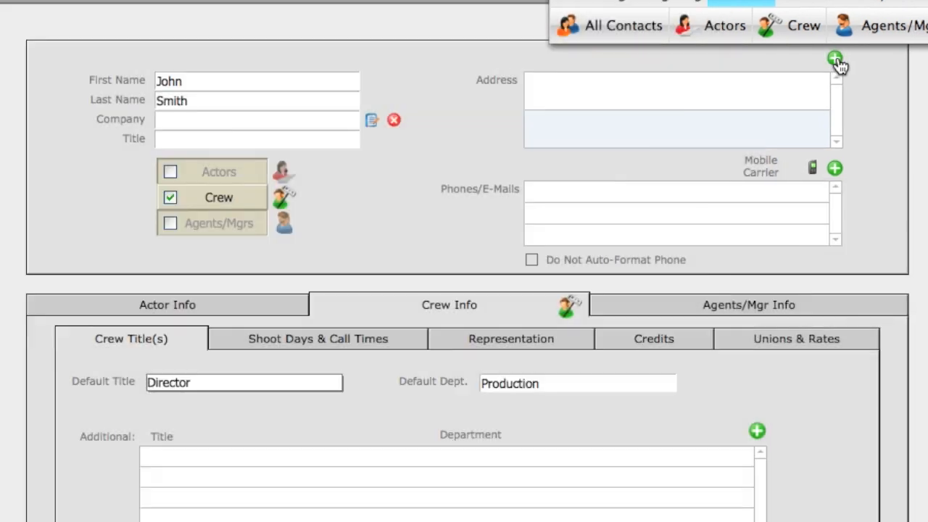
Add the contact's street address, city, state and zip code as a new address entry.
click(826, 60)
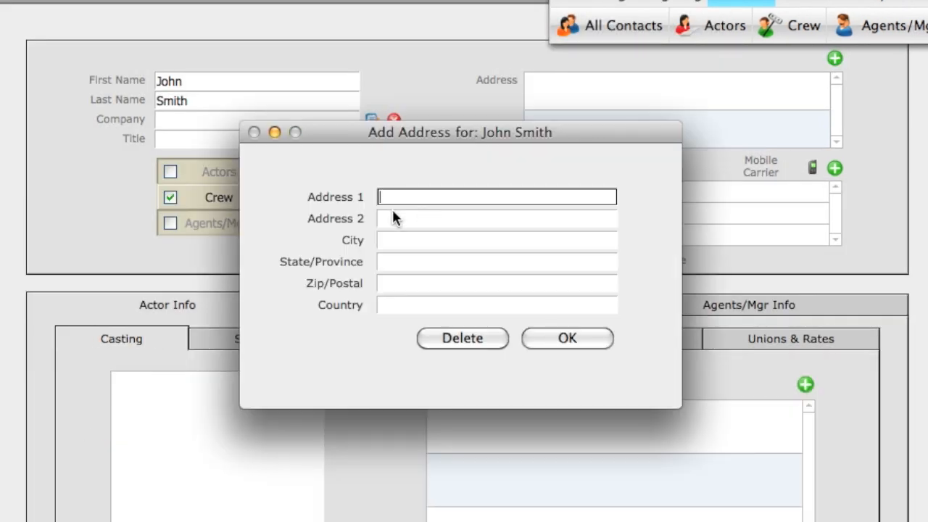
text(124 Main Street)
key(Tab)
key(Tab)
text(LA)
key(Tab)
text(CA)
key(Tab)
text(90023)
click(585, 344)
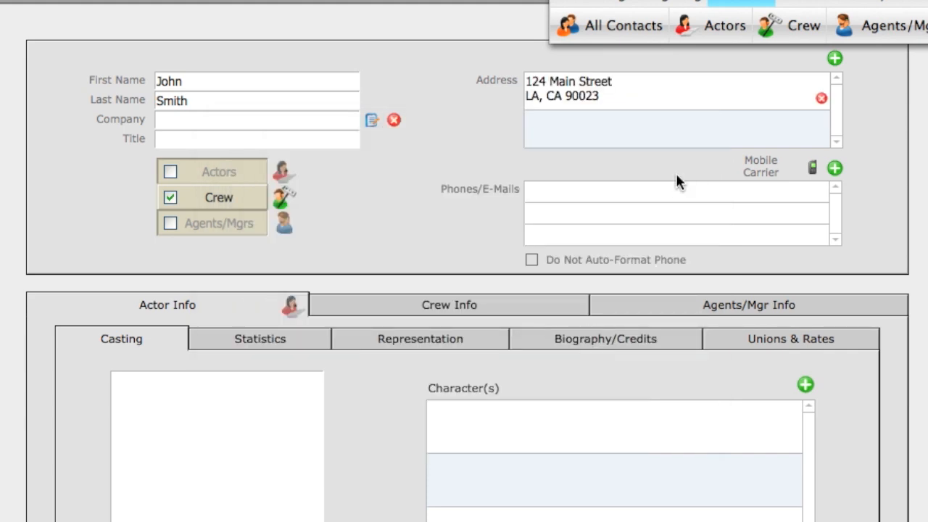
Review the saved address, then discard an extra empty address entry.
click(587, 94)
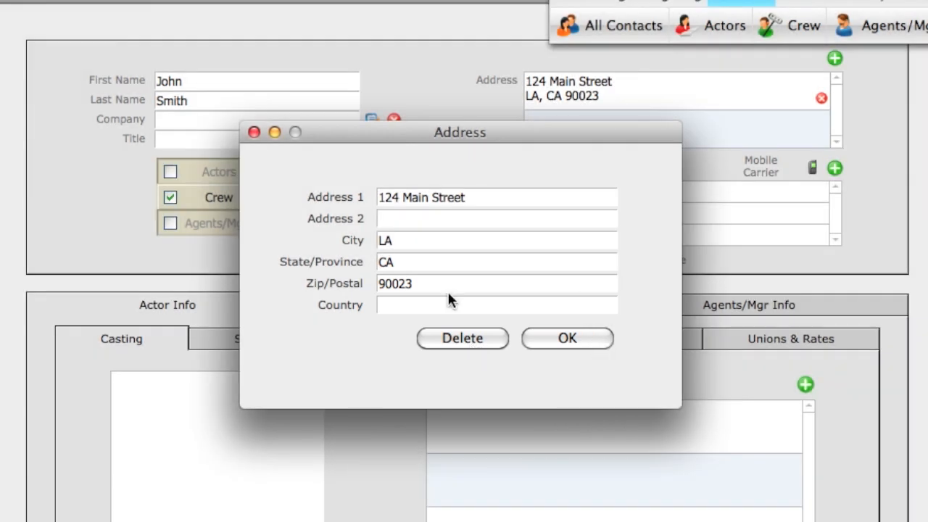
click(253, 132)
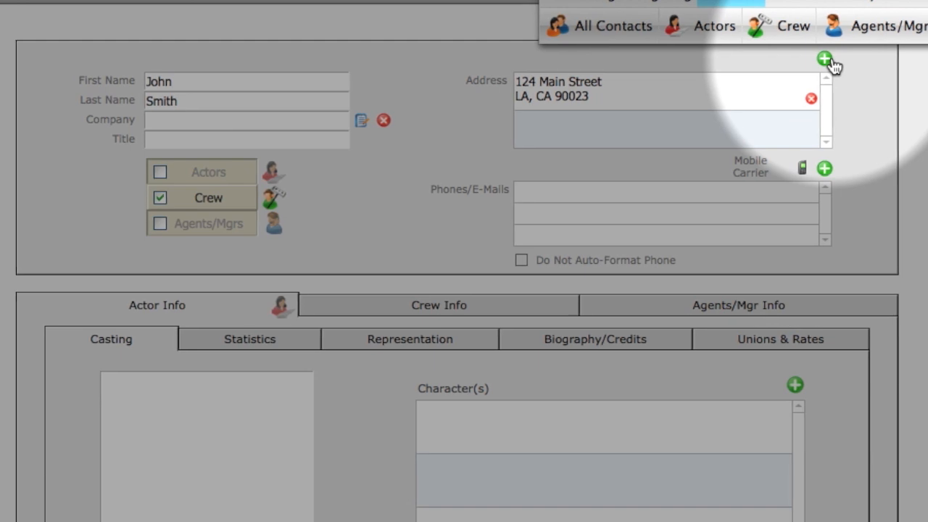
click(825, 59)
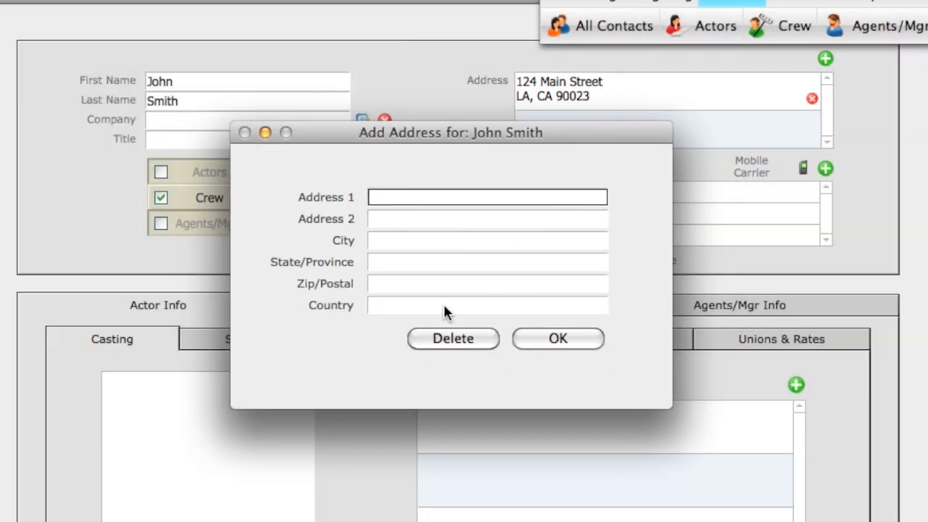
click(443, 342)
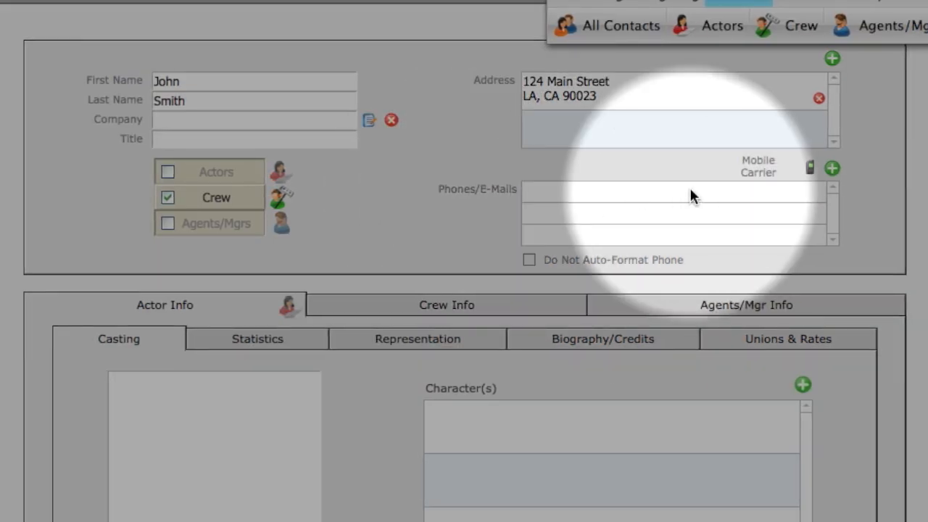
Add the contact's office phone number and a Home phone number.
click(832, 168)
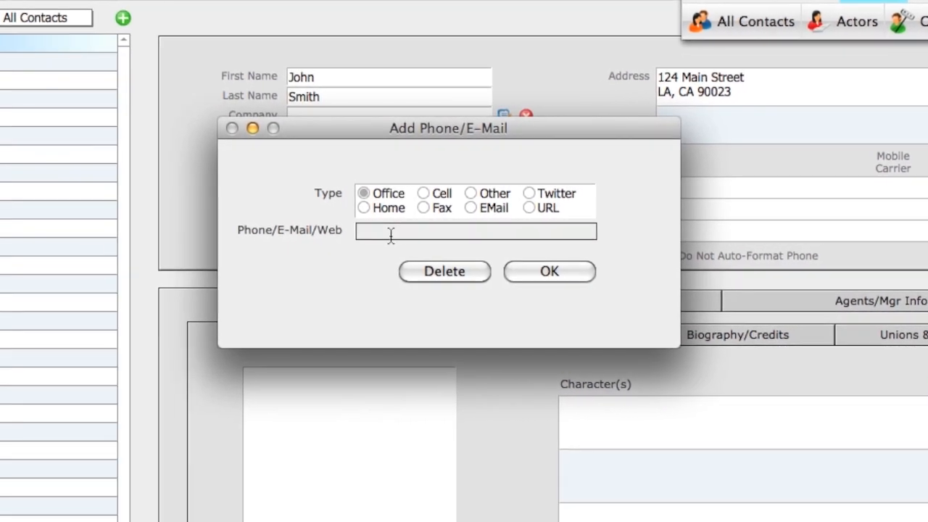
click(423, 231)
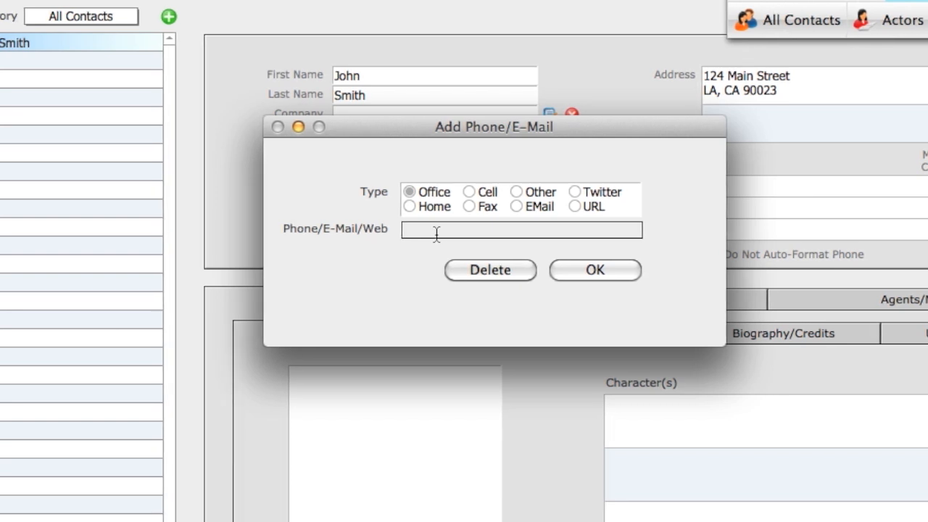
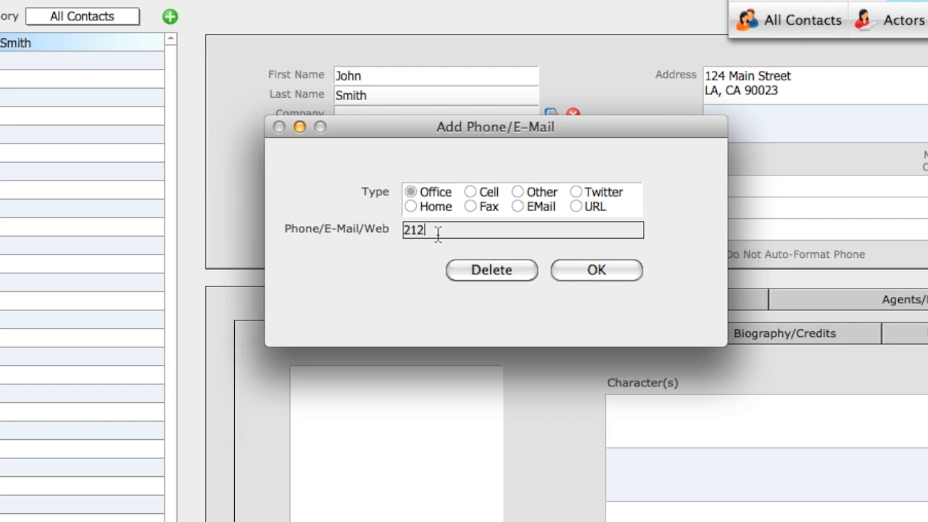
click(584, 273)
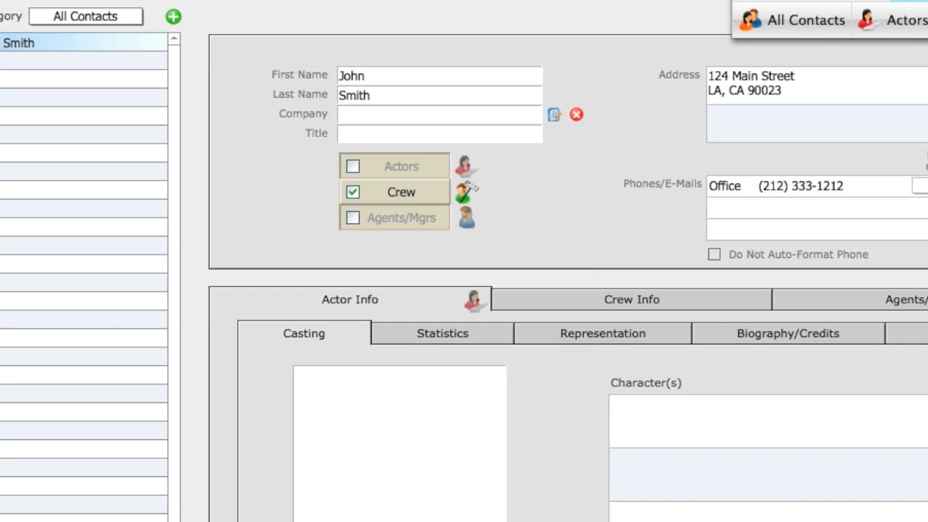
click(926, 185)
click(416, 206)
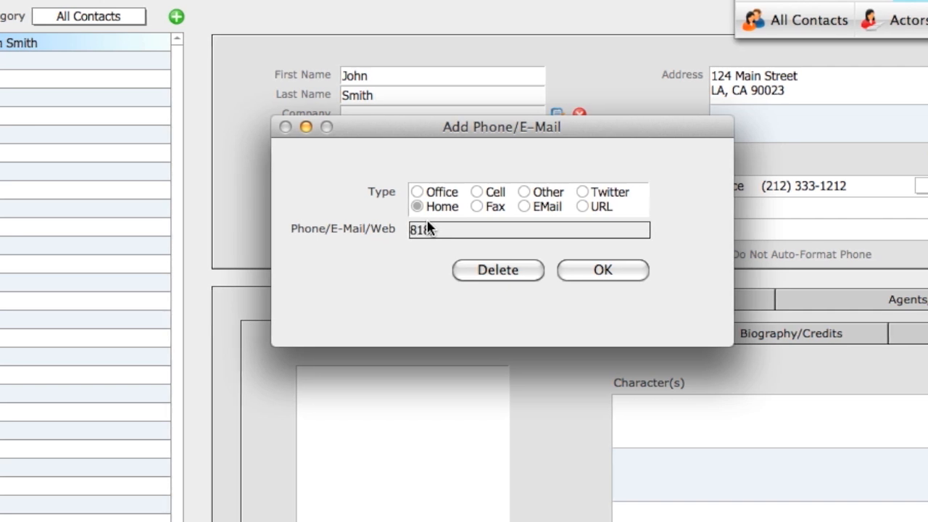
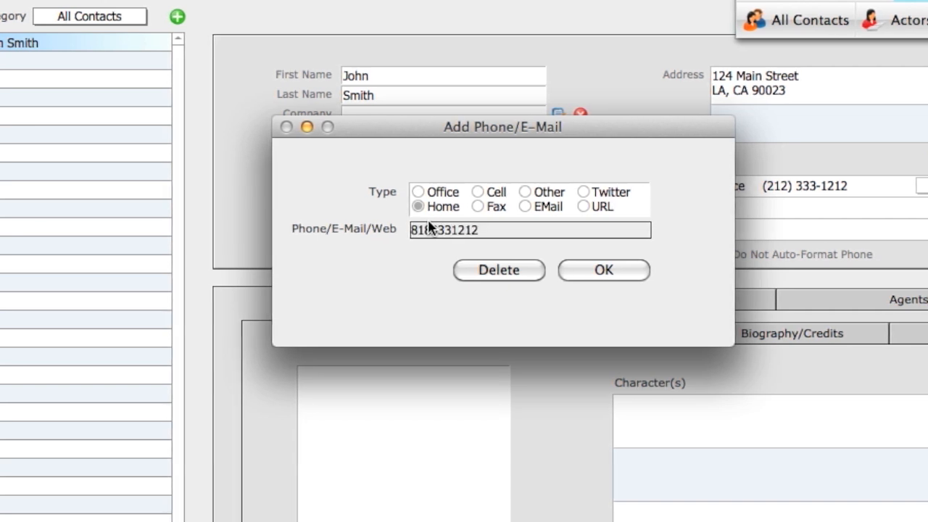
click(619, 269)
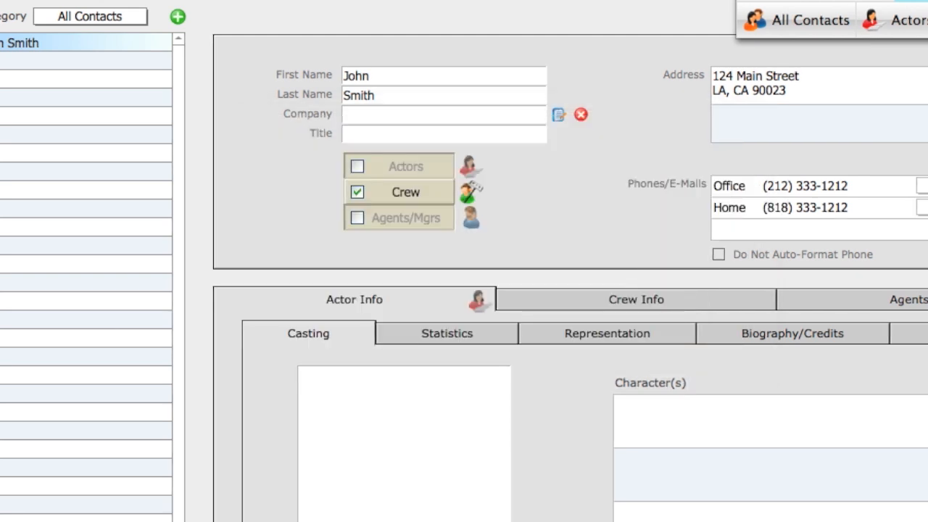
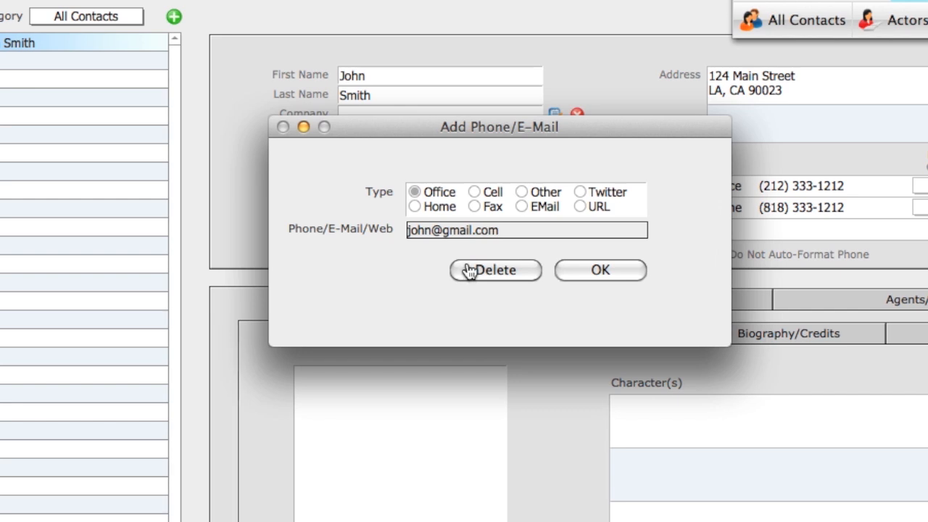
Add the contact's e-mail address as an EMail-type entry.
click(521, 207)
click(582, 273)
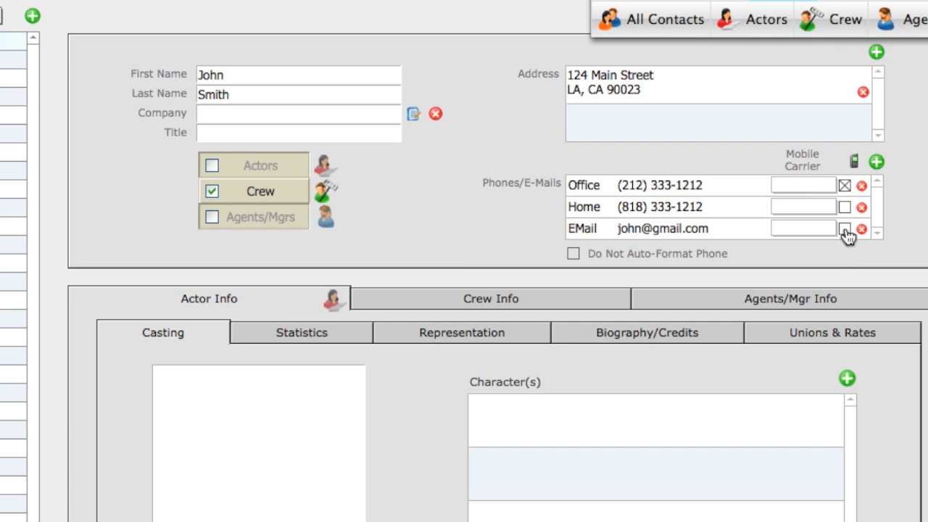
Move the contact's check mark from the office phone row to the EMail row.
click(845, 229)
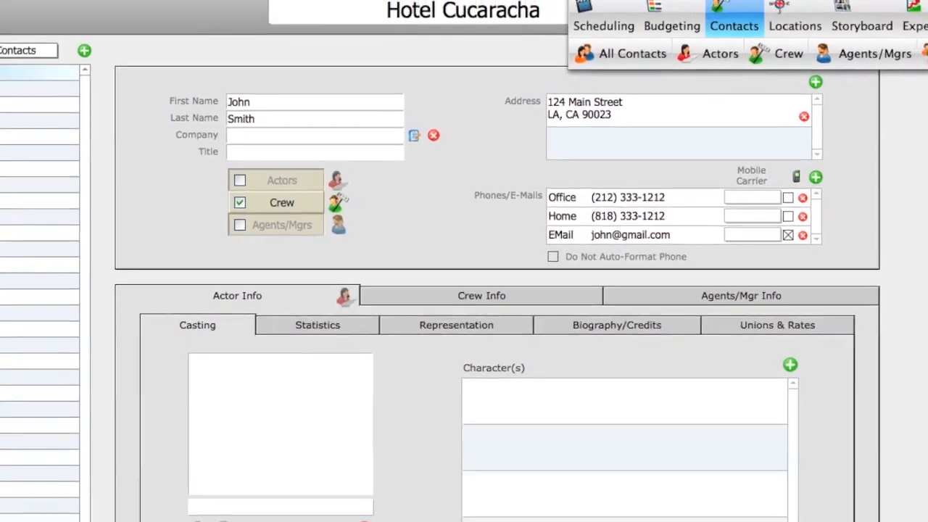
click(44, 2)
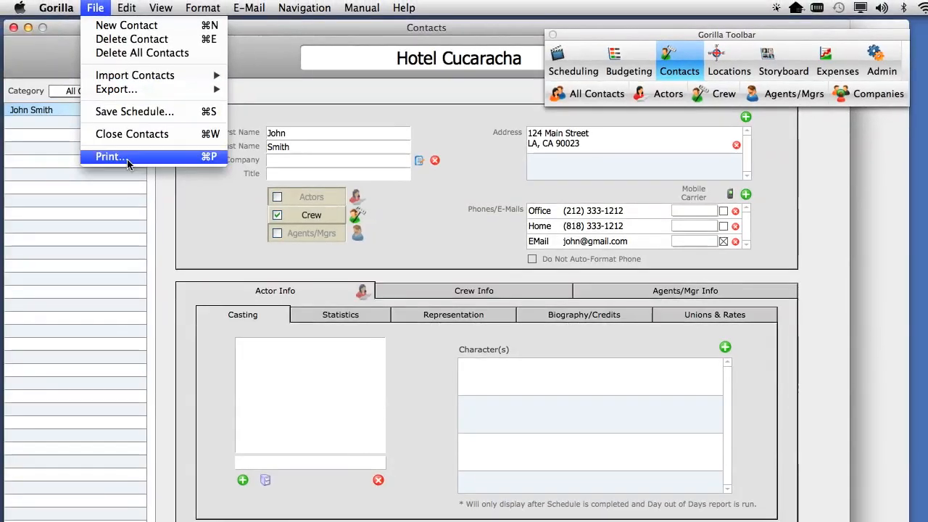
Preview the Crew List report, continue past the paused preview, and cancel printing.
click(83, 143)
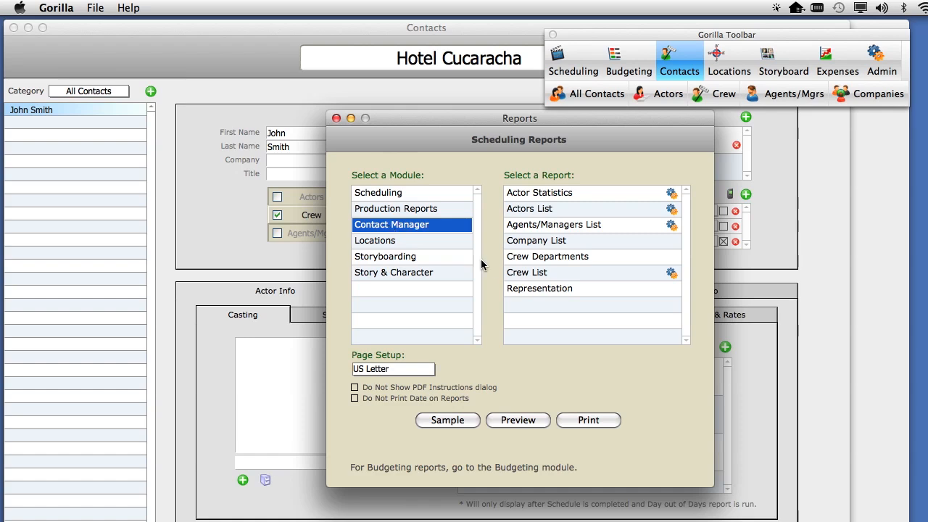
click(529, 275)
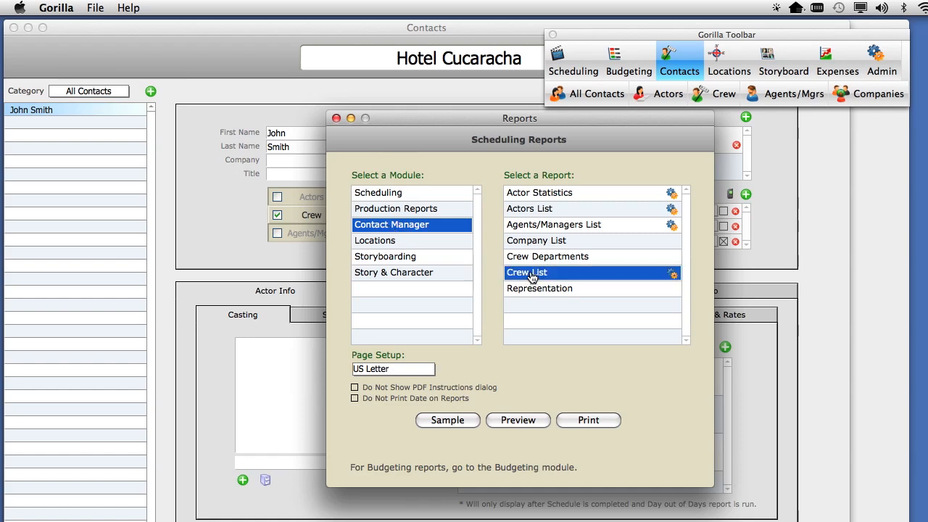
click(519, 420)
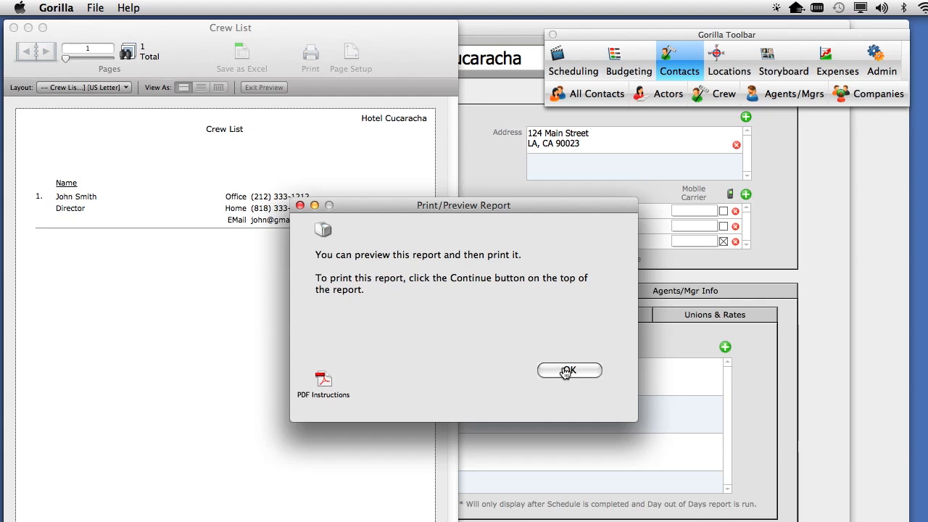
click(567, 370)
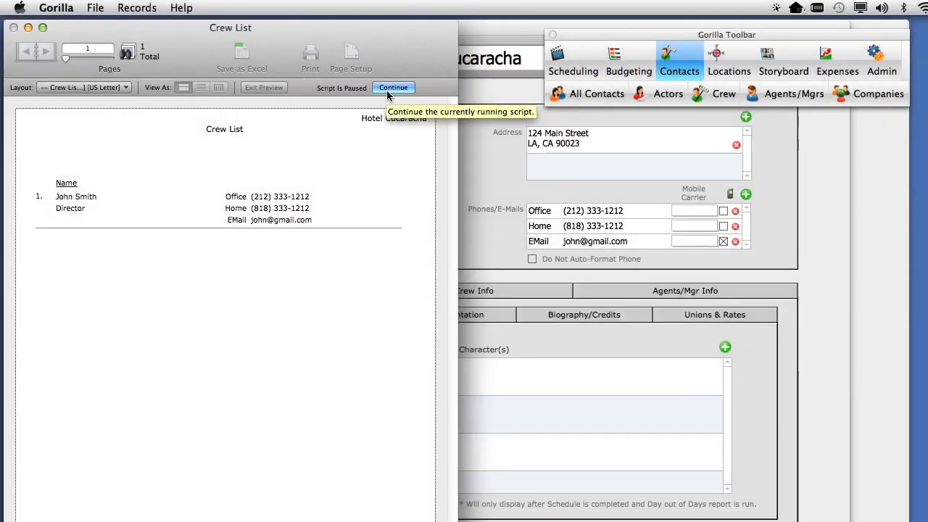
click(391, 88)
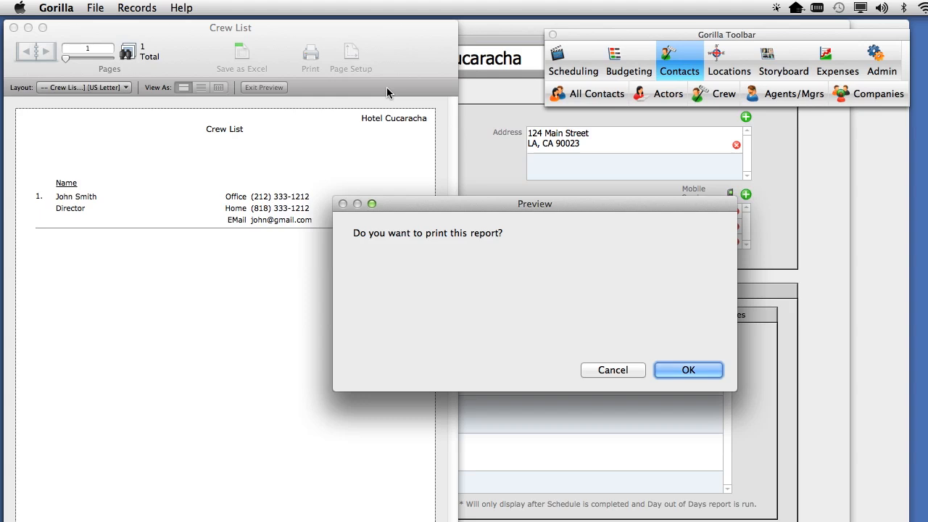
click(626, 370)
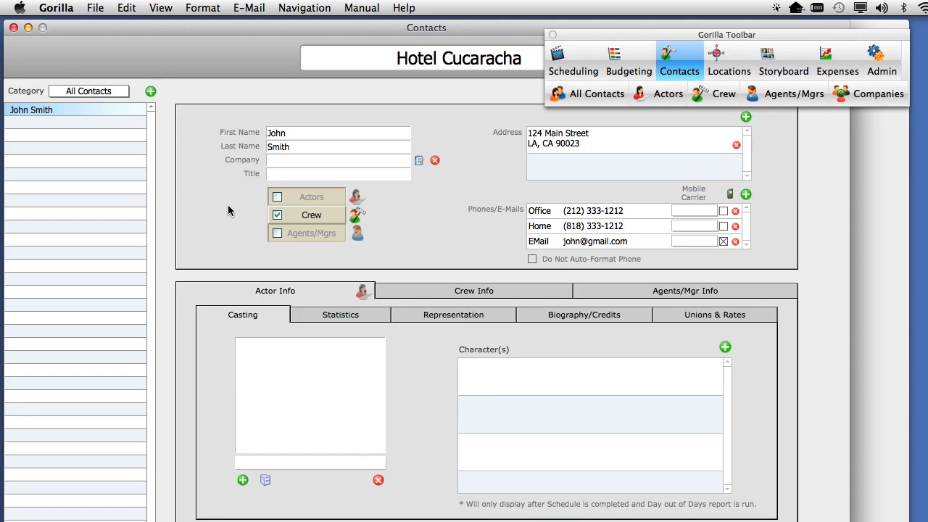
Open Sample Import Contacts.xls from Finder in Excel, look it over, quit, and return to Gorilla.
key(super+Tab)
click(162, 377)
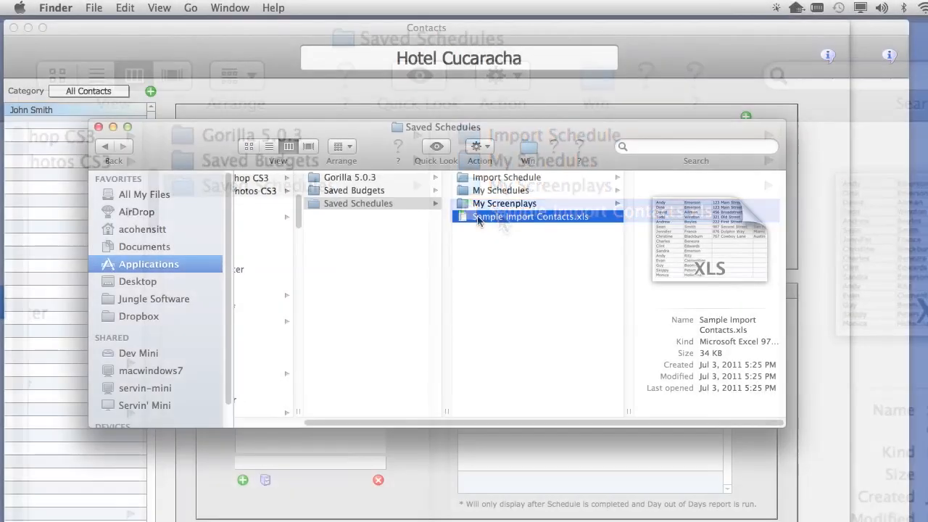
double_click(499, 214)
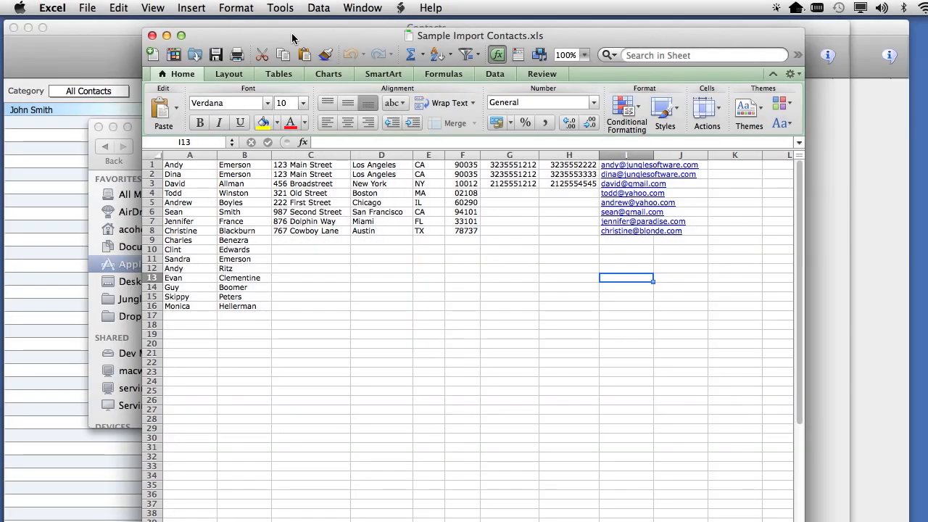
drag(292, 35, 612, 124)
key(super+q)
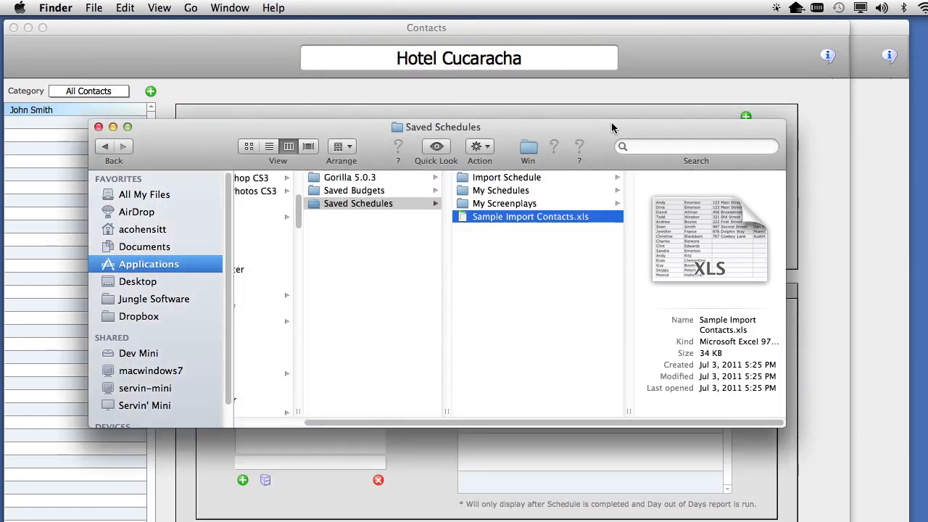
click(161, 106)
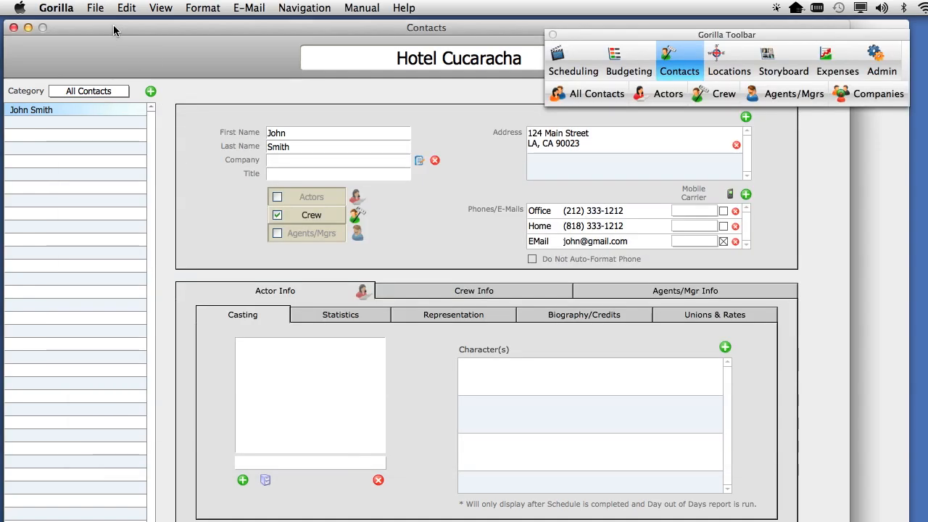
Choose File > Import Contacts > ...from a Text/Excel file and proceed to the file chooser.
click(95, 8)
mouse_move(120, 75)
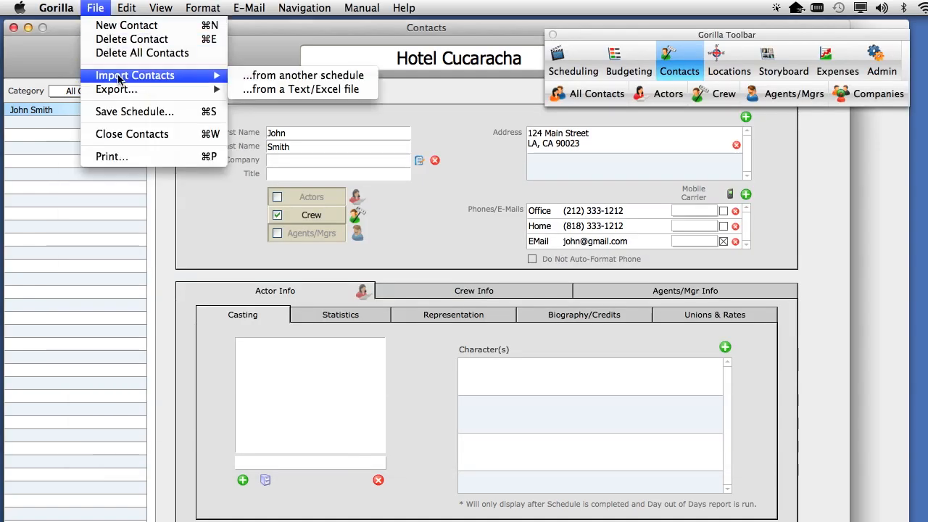
click(310, 90)
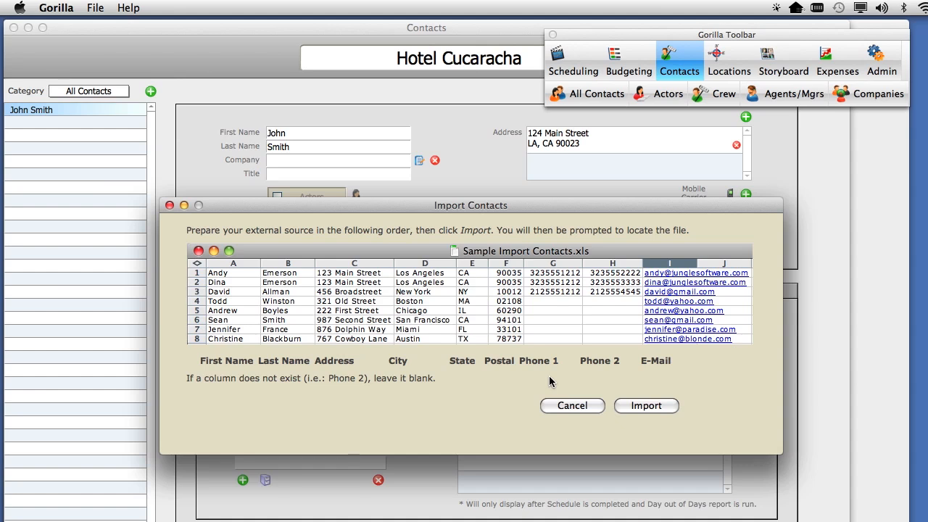
click(654, 407)
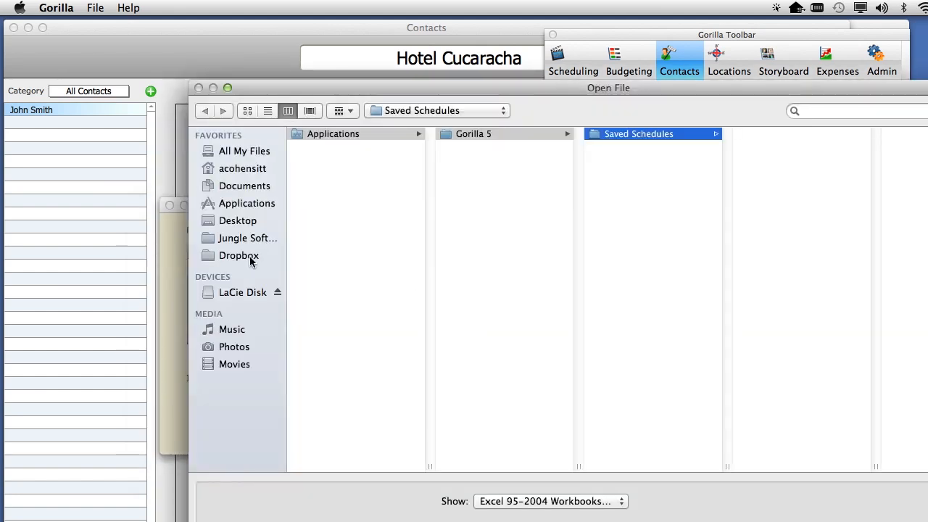
Open Sample Import Contacts.xls from Applications > Gorilla 5 > Saved Schedules and import Sheet1.
click(244, 203)
scroll(397, 401, down, 15)
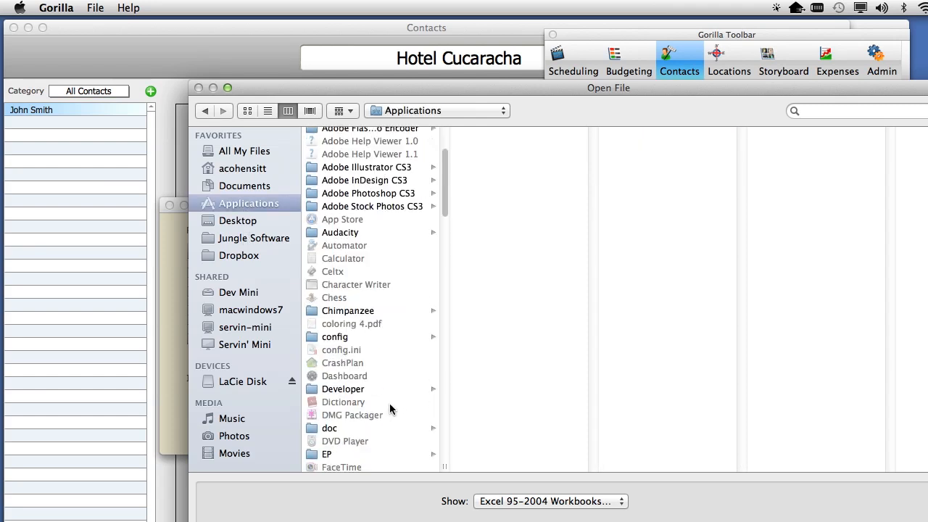
click(358, 335)
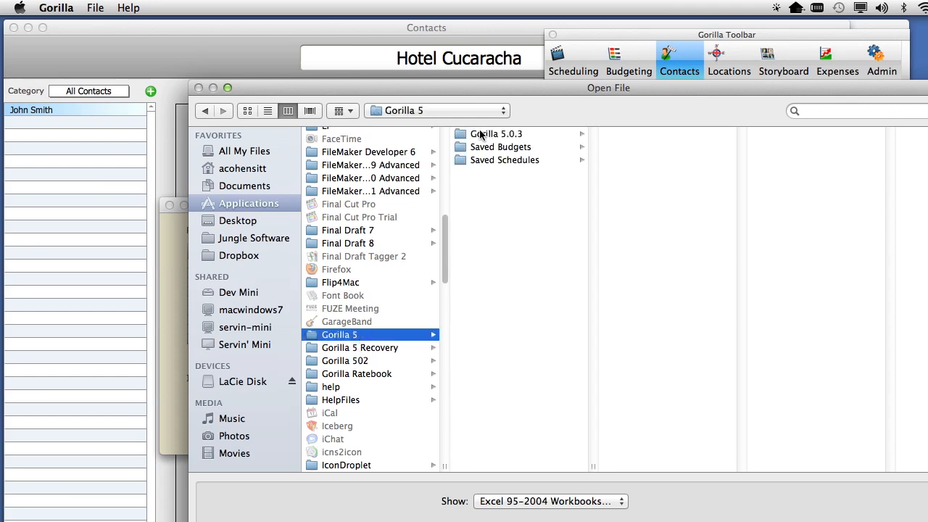
click(499, 161)
click(646, 174)
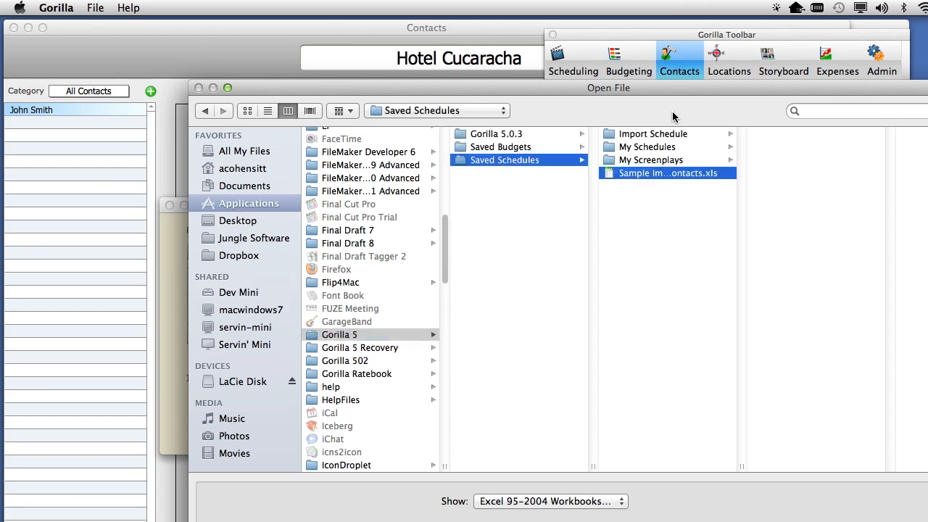
drag(673, 89, 354, 27)
click(681, 490)
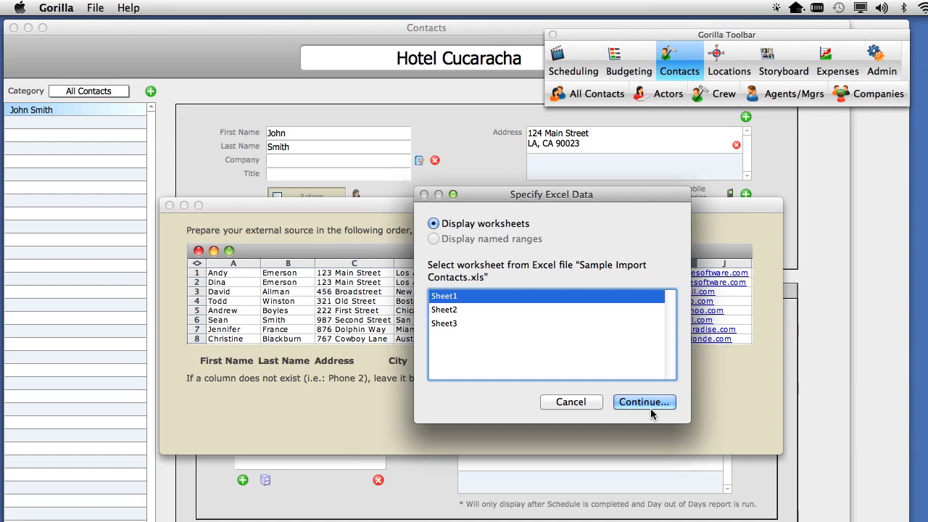
click(634, 403)
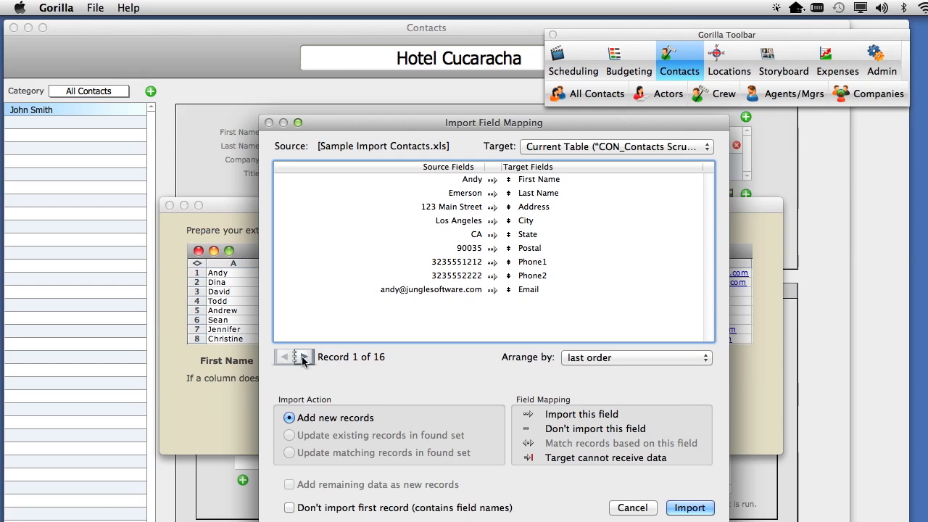
Check the second record's field mapping against the Excel sheet, then import all 16 rows as new contacts.
click(304, 357)
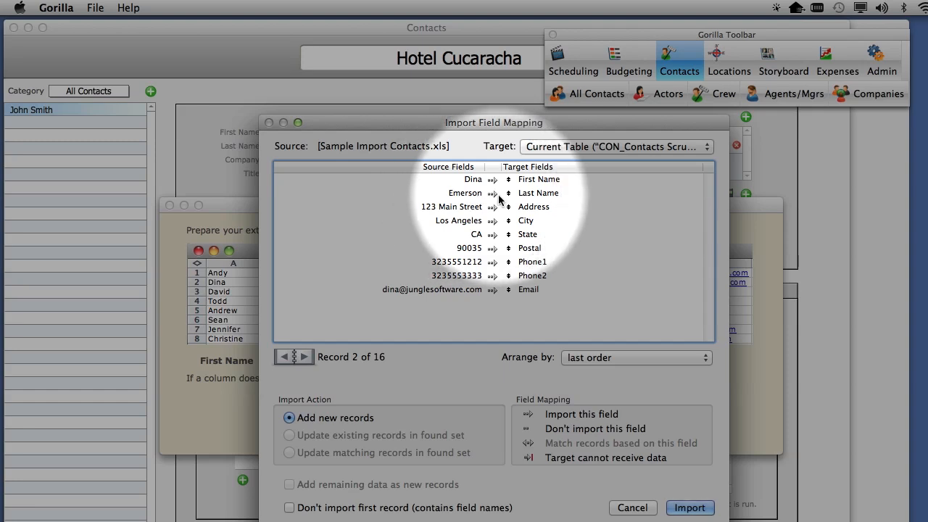
key(F1)
key(super+Tab)
key(super+Tab)
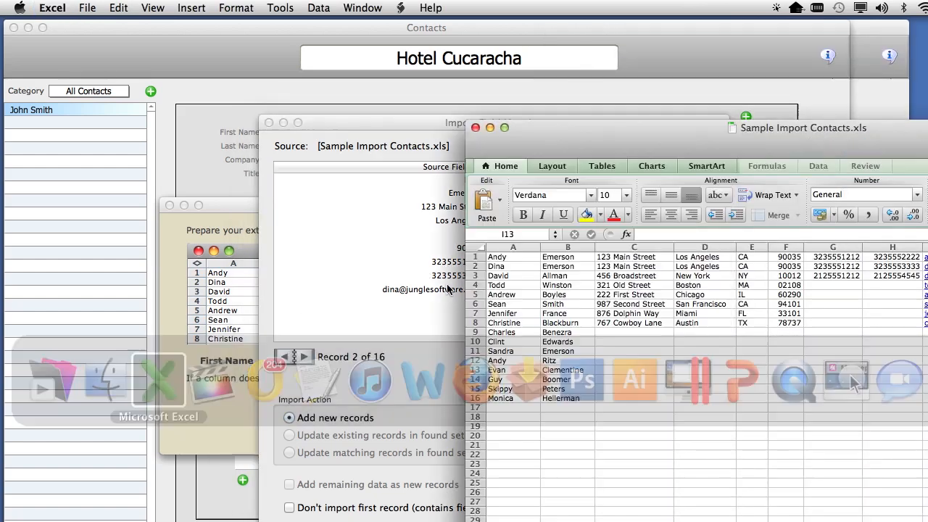
drag(609, 122, 680, 65)
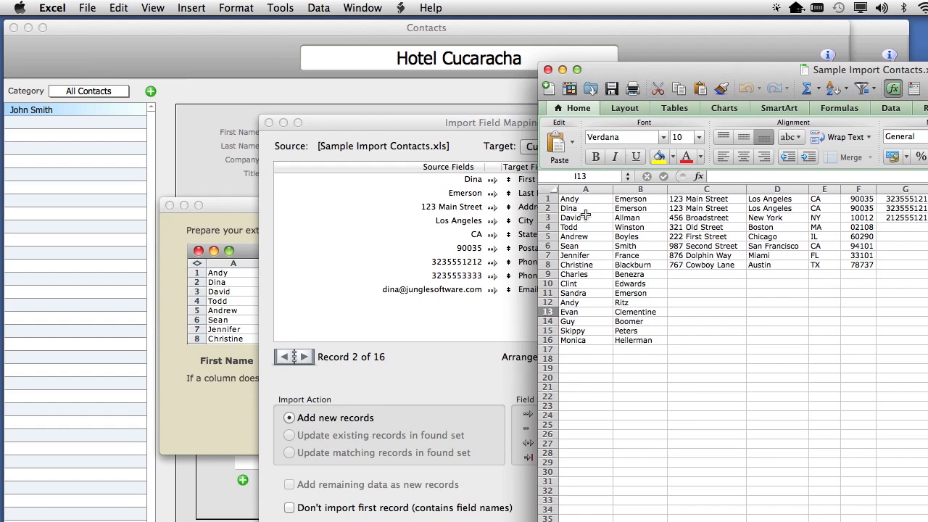
click(500, 312)
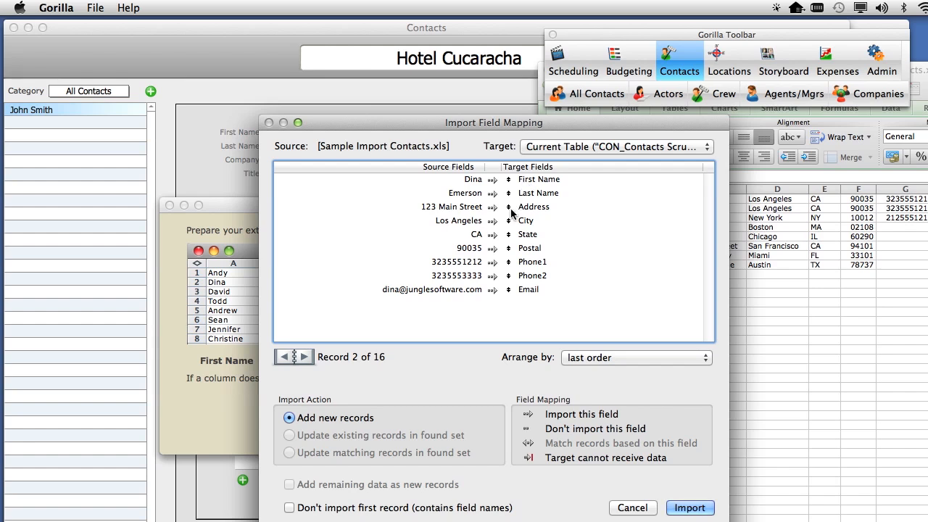
click(690, 510)
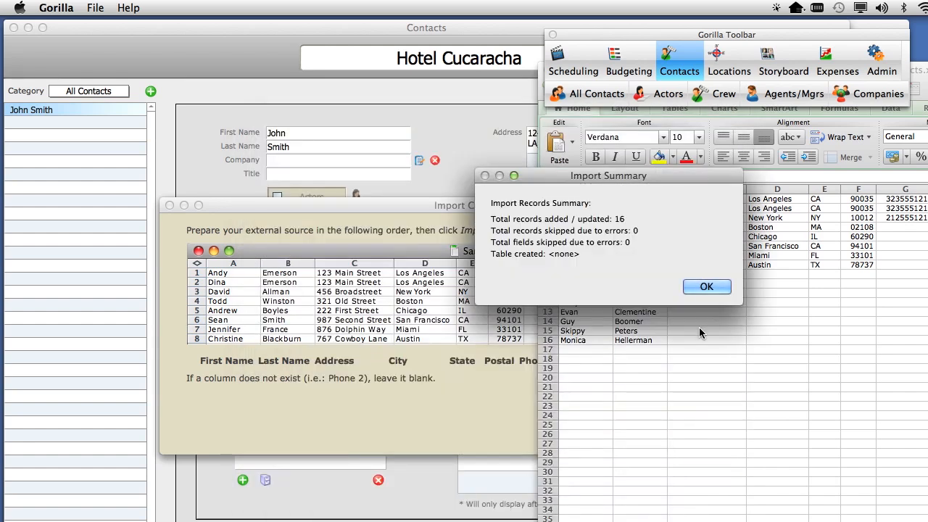
Dismiss the import summary and completion notices, then review two imported contacts' address and contact details.
click(704, 286)
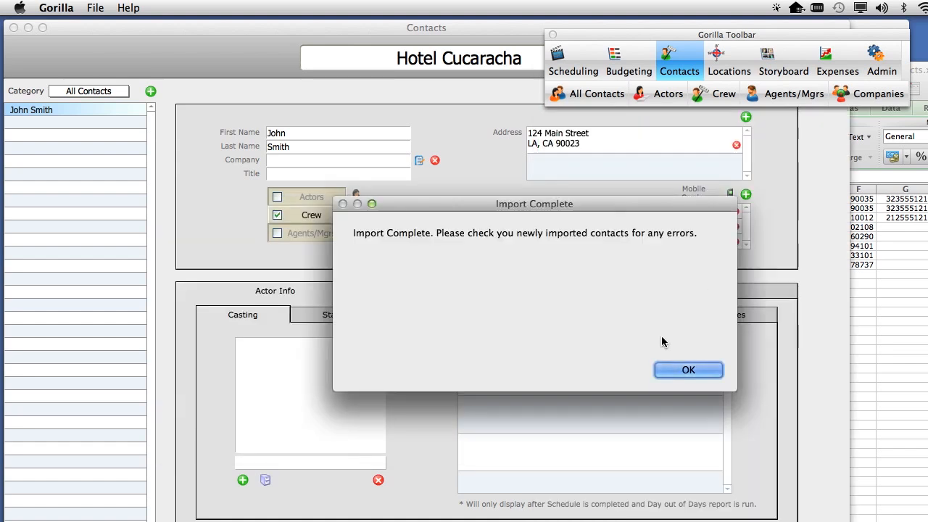
click(687, 370)
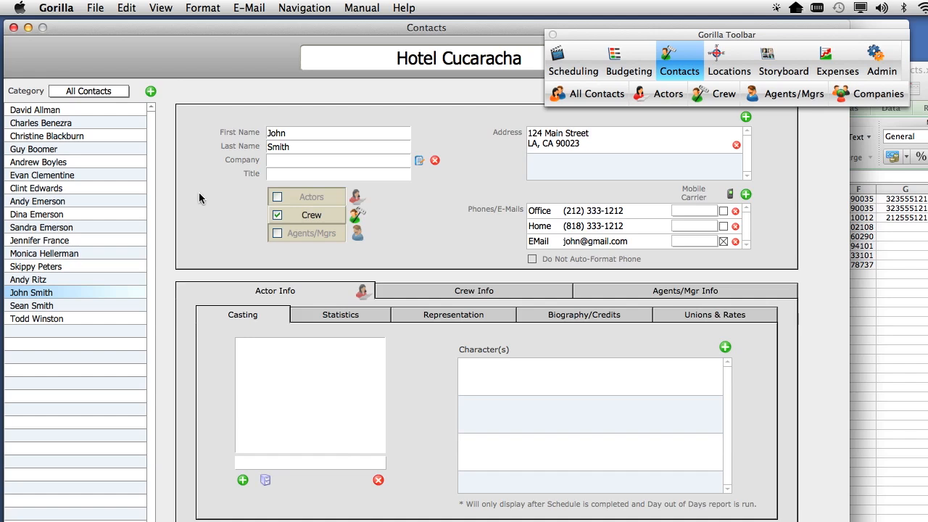
click(73, 110)
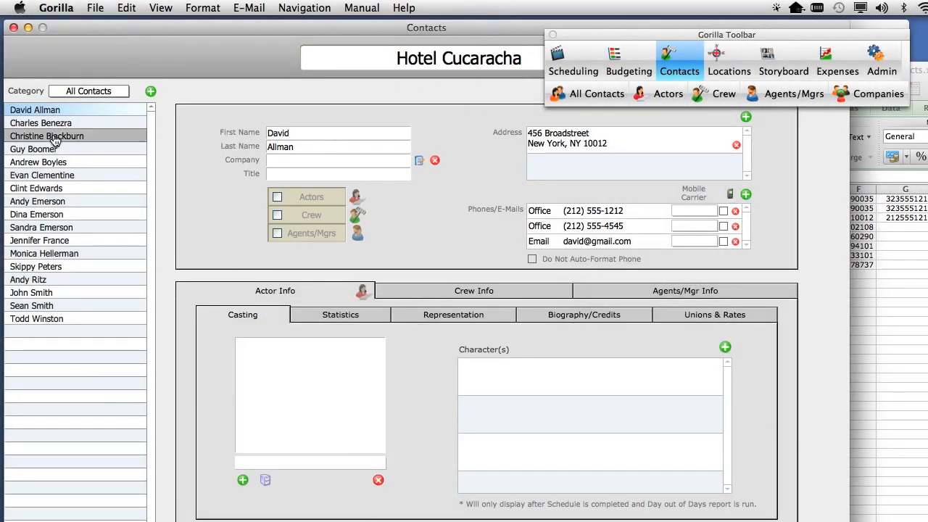
click(54, 138)
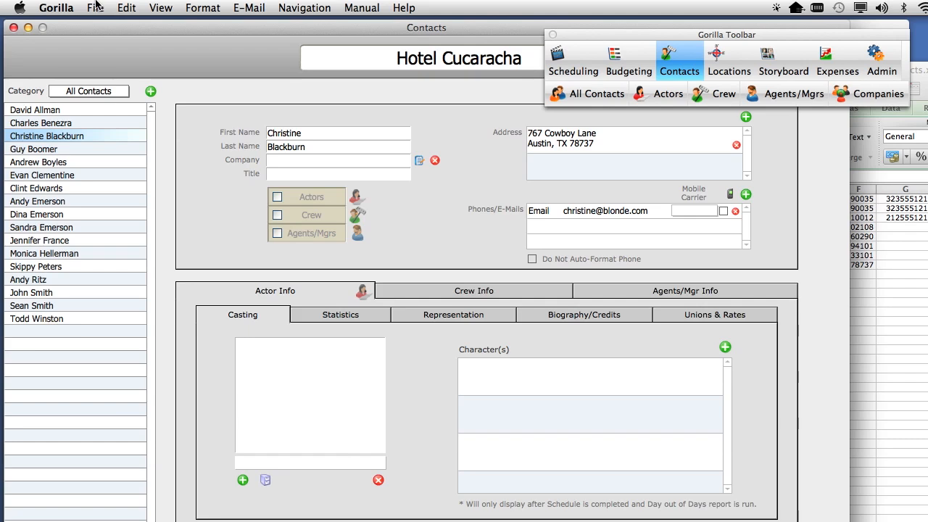
Add all contacts to the Crew category and confirm two imported contacts now show the Crew tag.
click(95, 7)
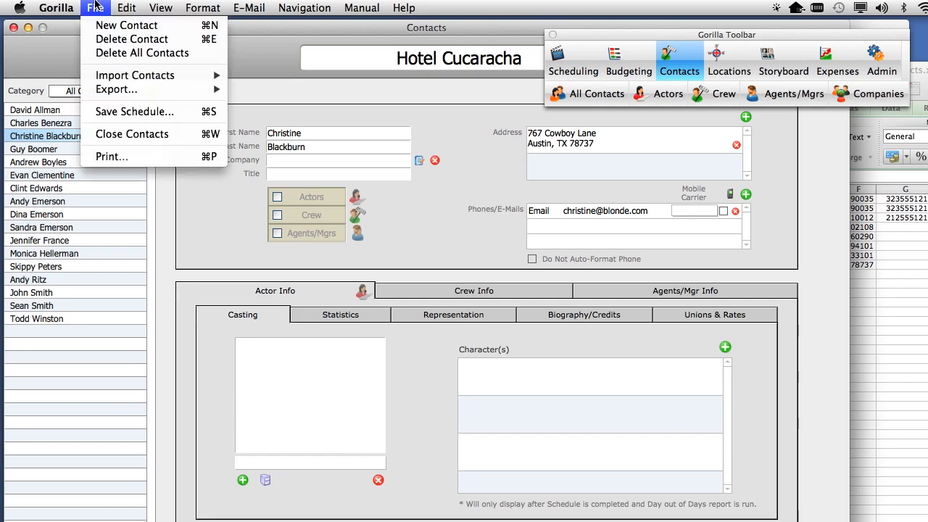
mouse_move(123, 6)
mouse_move(174, 127)
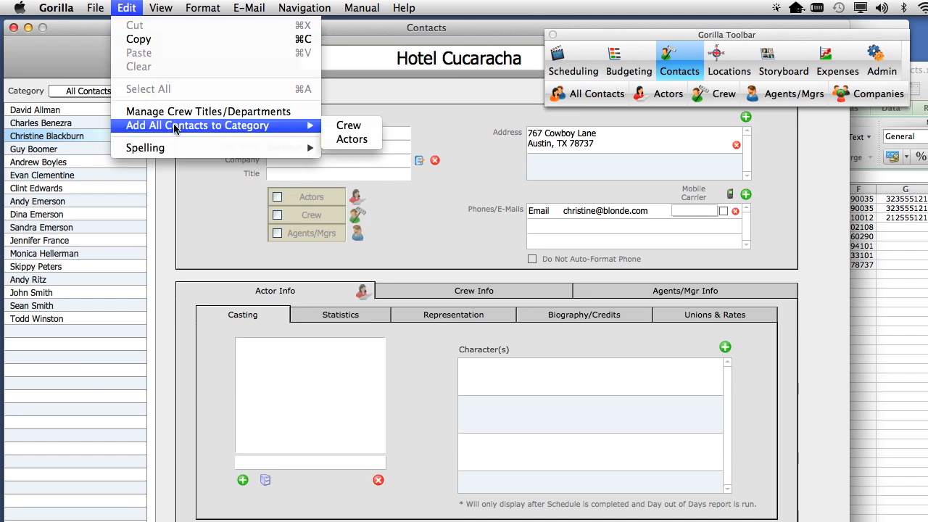
click(368, 128)
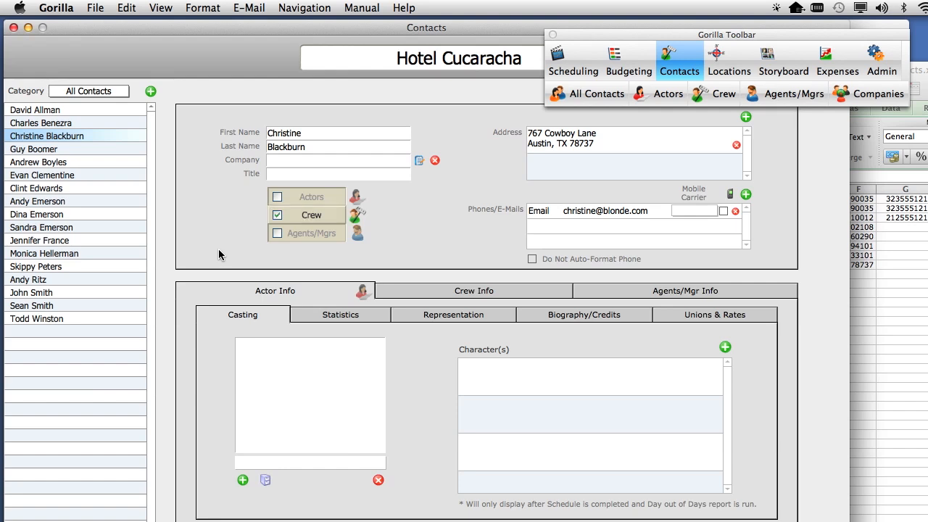
click(47, 202)
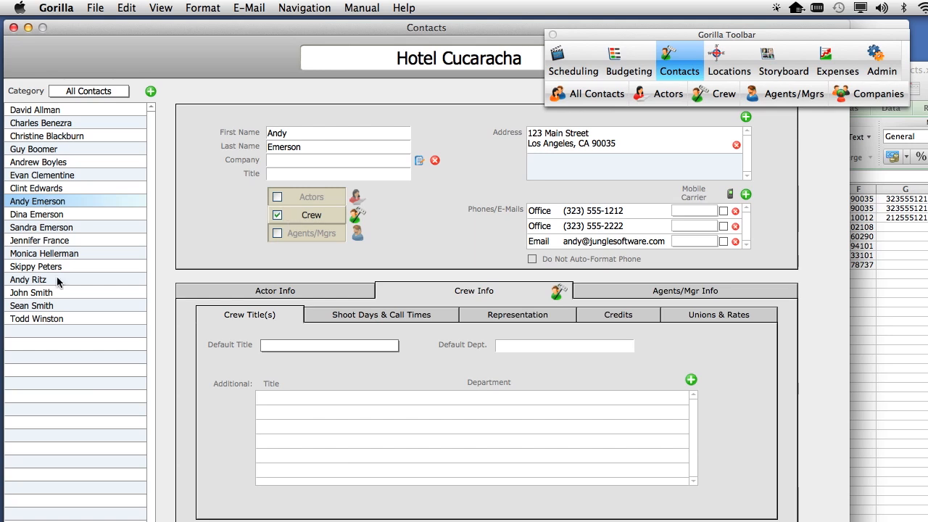
click(36, 268)
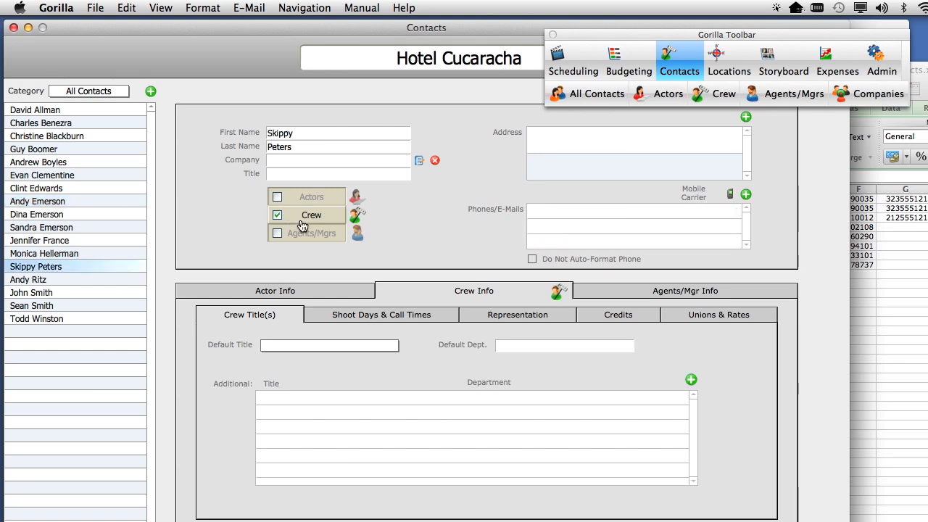